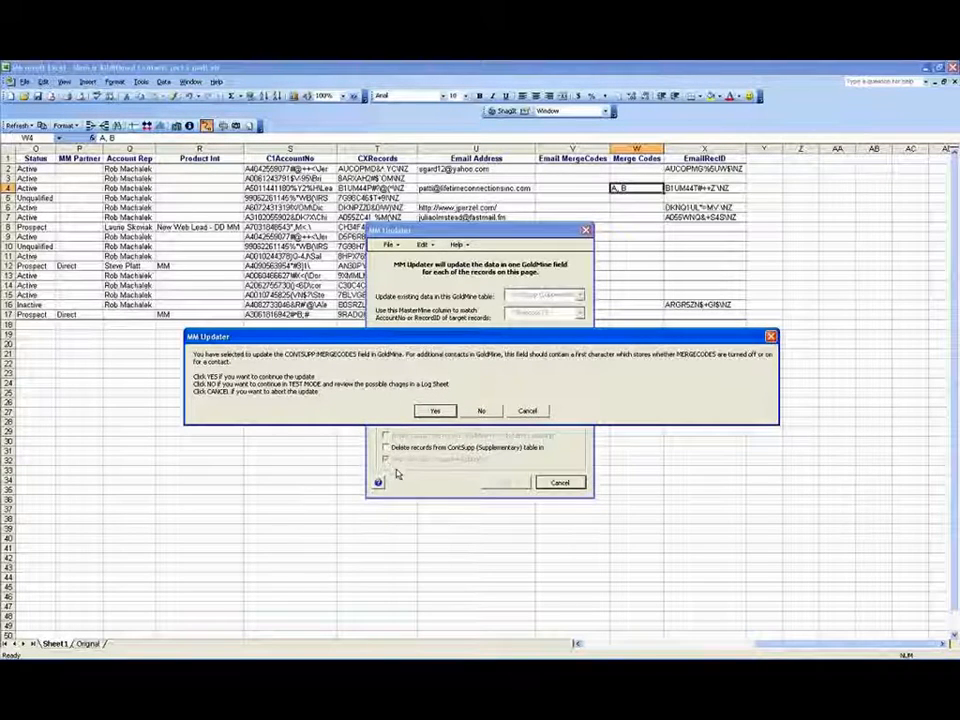
Step: Run MM Updater as a test only, logging the changes to sheet Log-111908-01
left_click(481, 411)
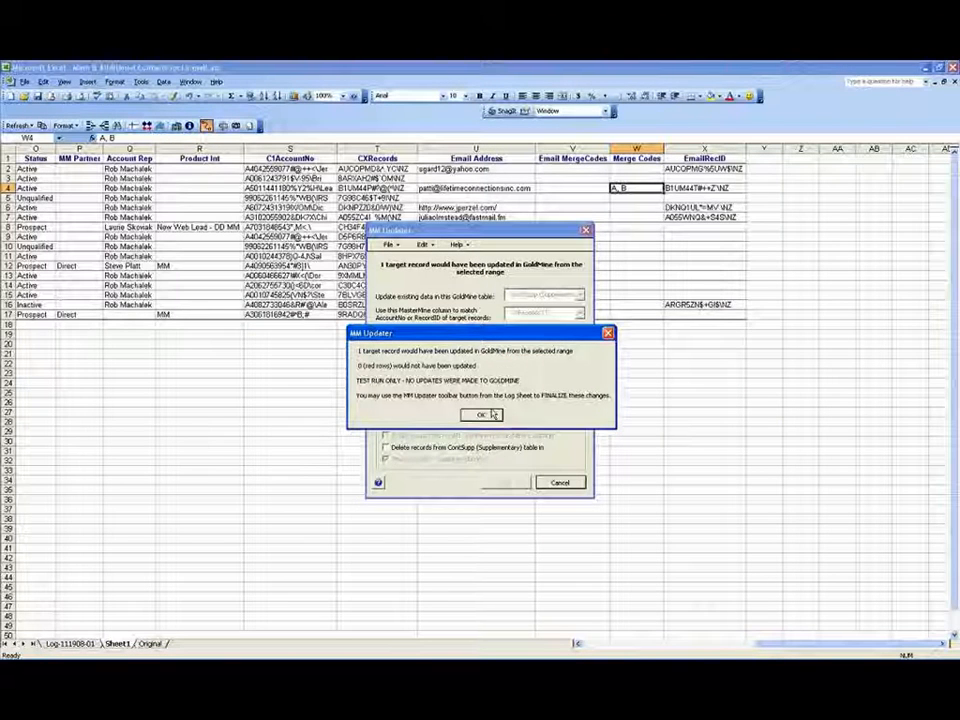
Step: Dismiss the test summary and inspect the original and updated 'A, B' merge code values
left_click(490, 415)
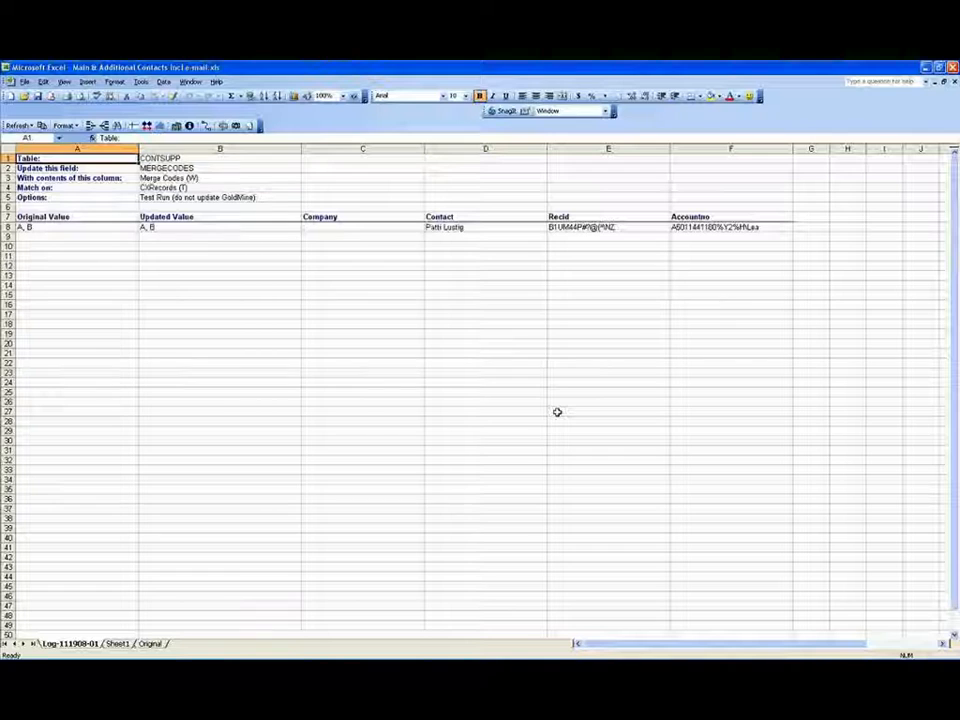
left_click(95, 227)
left_click(174, 226)
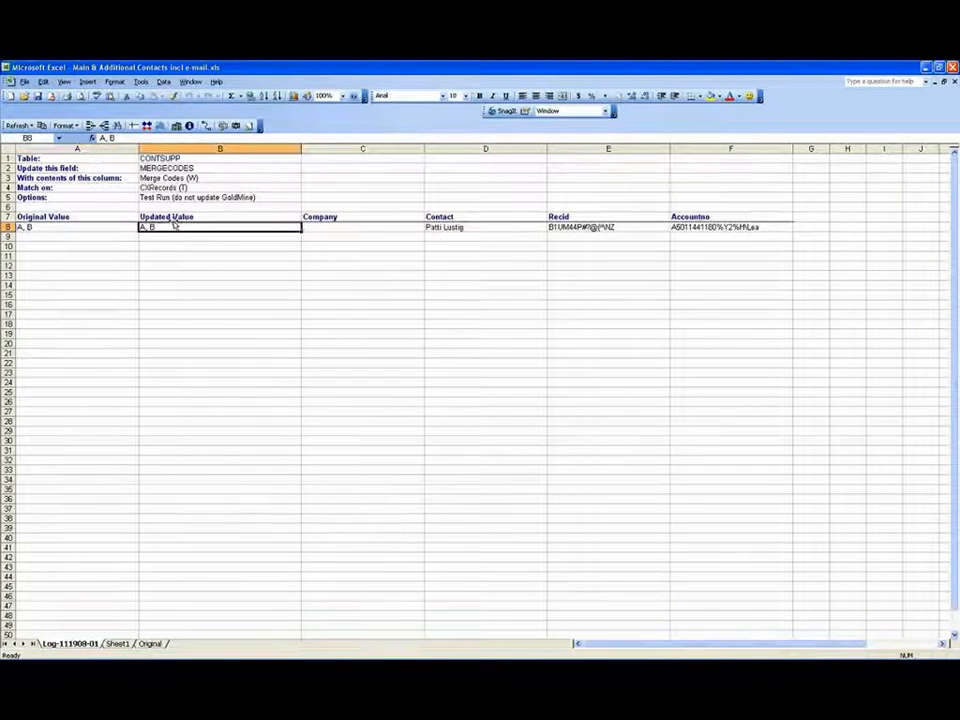
left_click(102, 138)
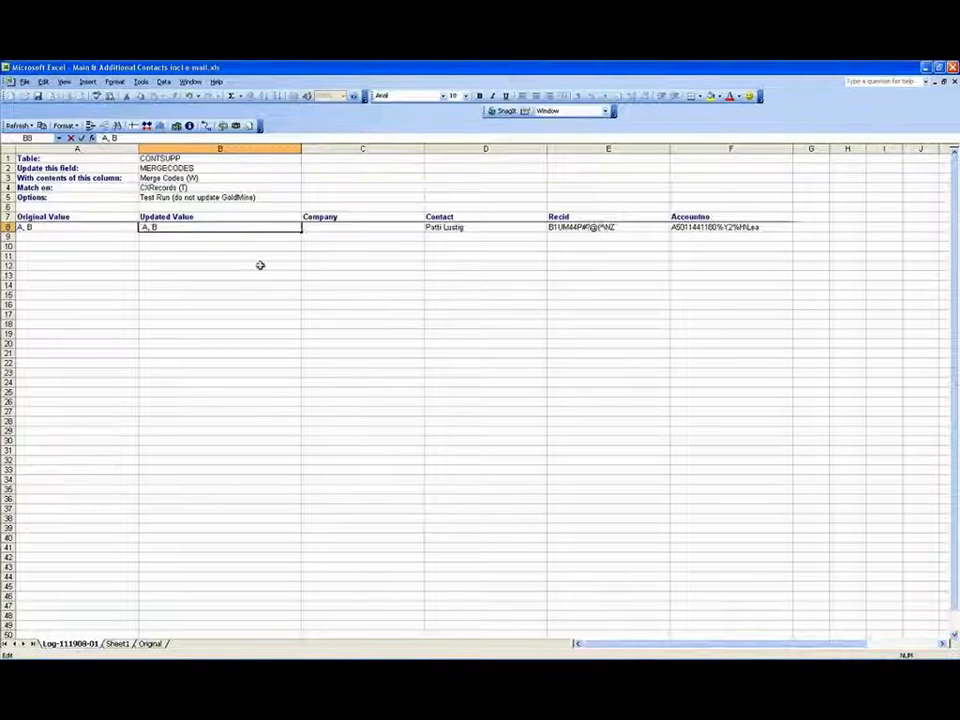
left_click(187, 235)
key("Up")
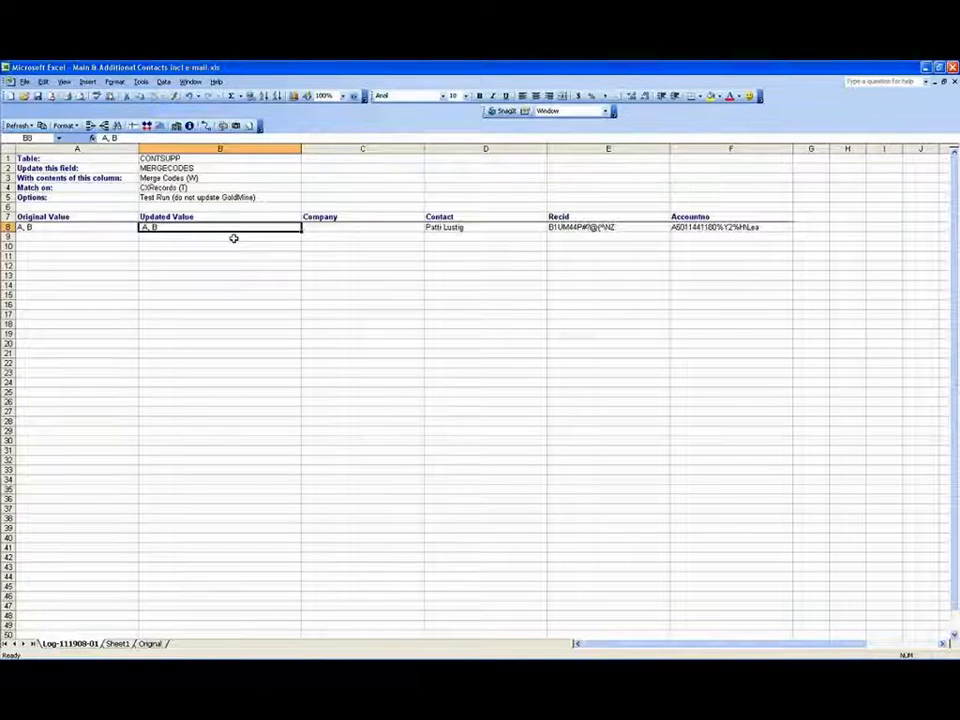
mouse_move(608, 652)
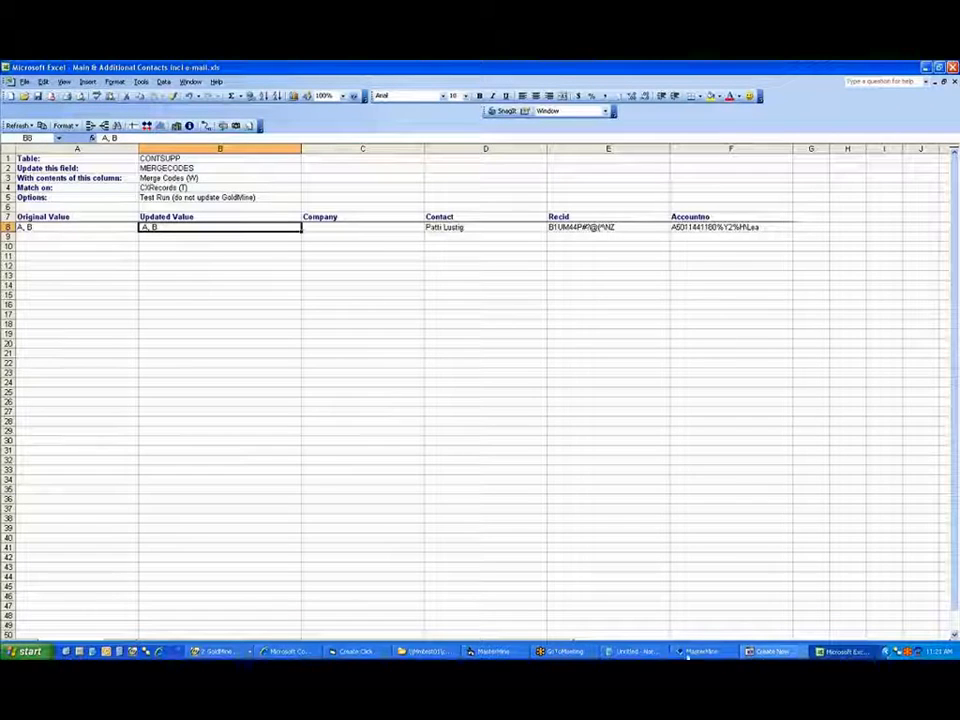
Step: In GoldMine, check the additional contact's Merge field reads 'A, B', then cancel without saving
left_click(750, 653)
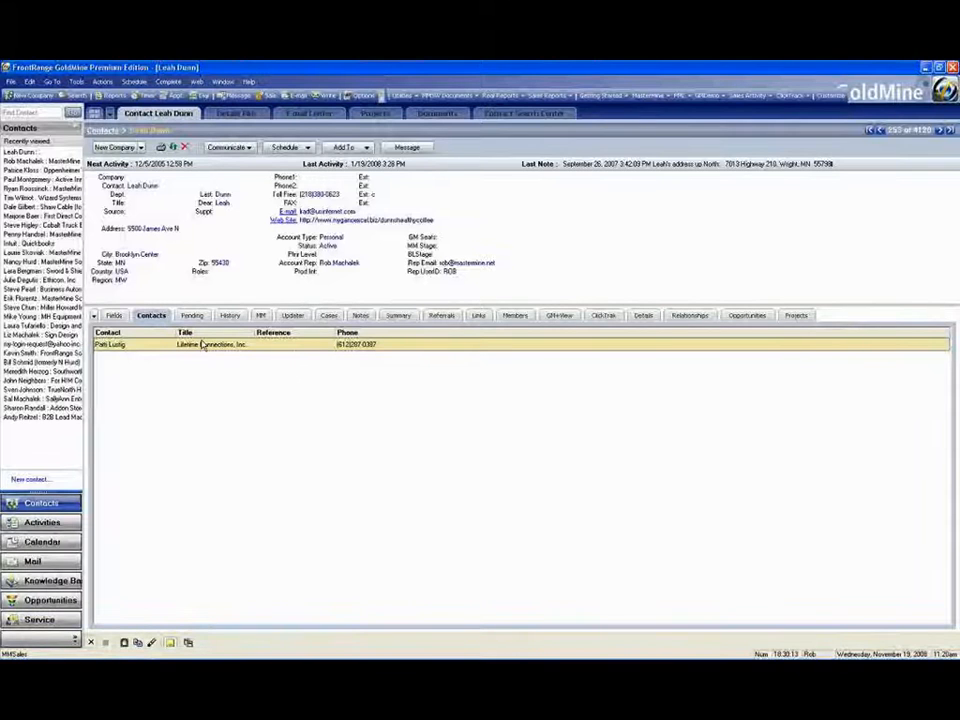
right_click(203, 344)
left_click(230, 458)
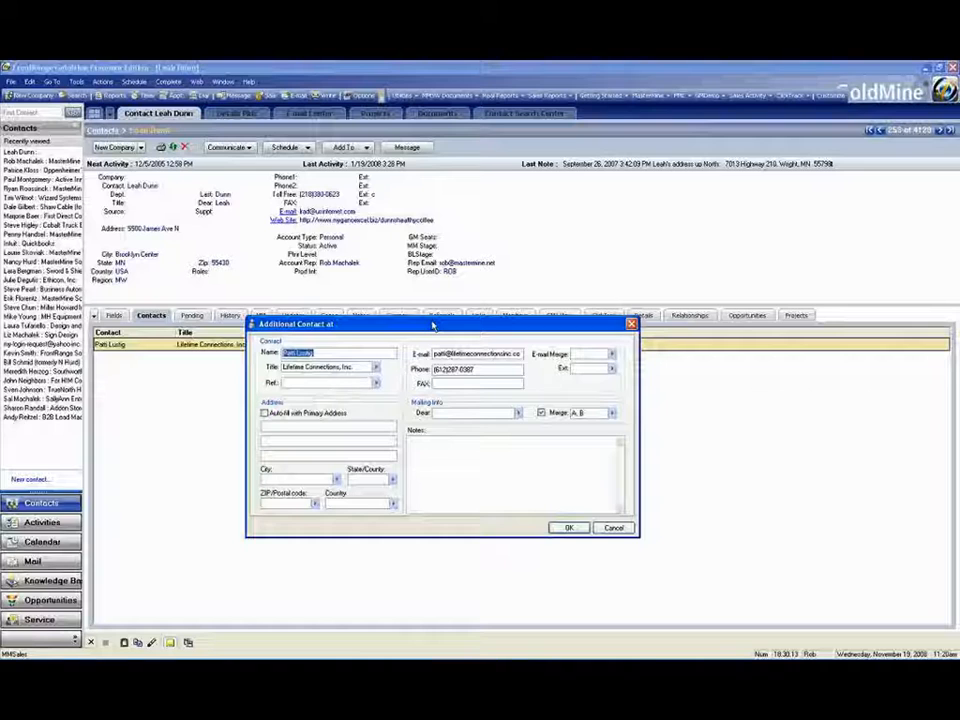
left_click_drag(433, 322, 431, 319)
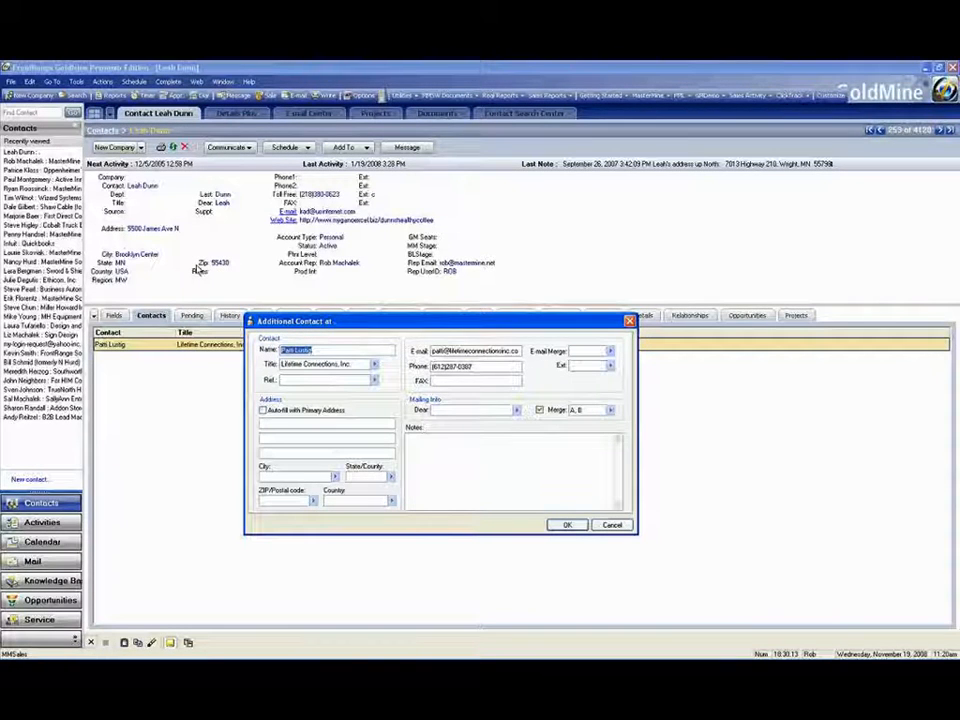
left_click(578, 410)
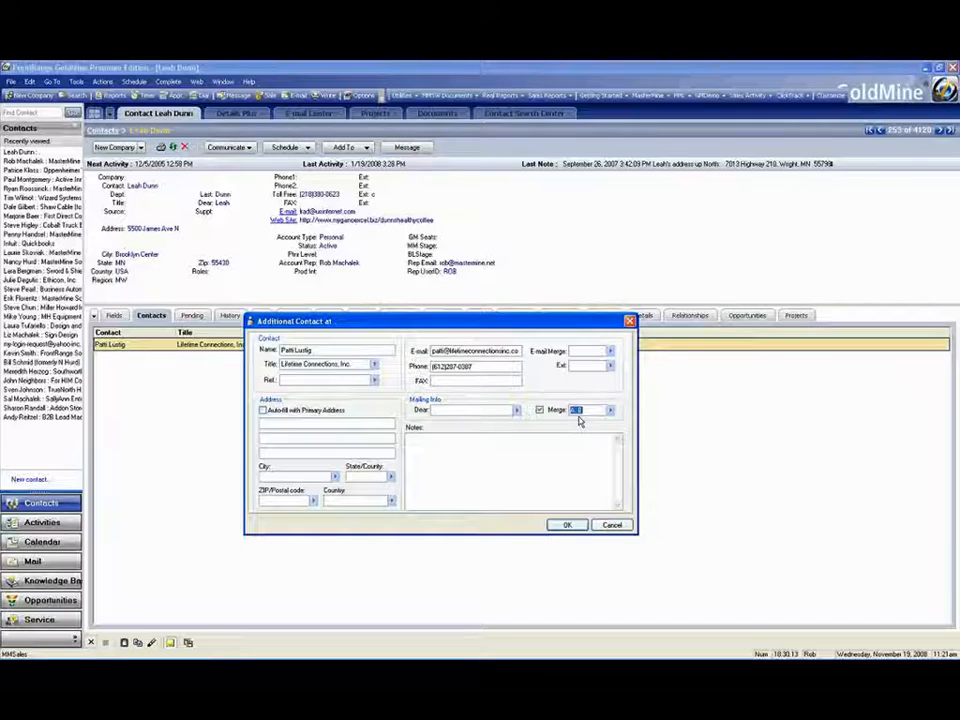
left_click(611, 527)
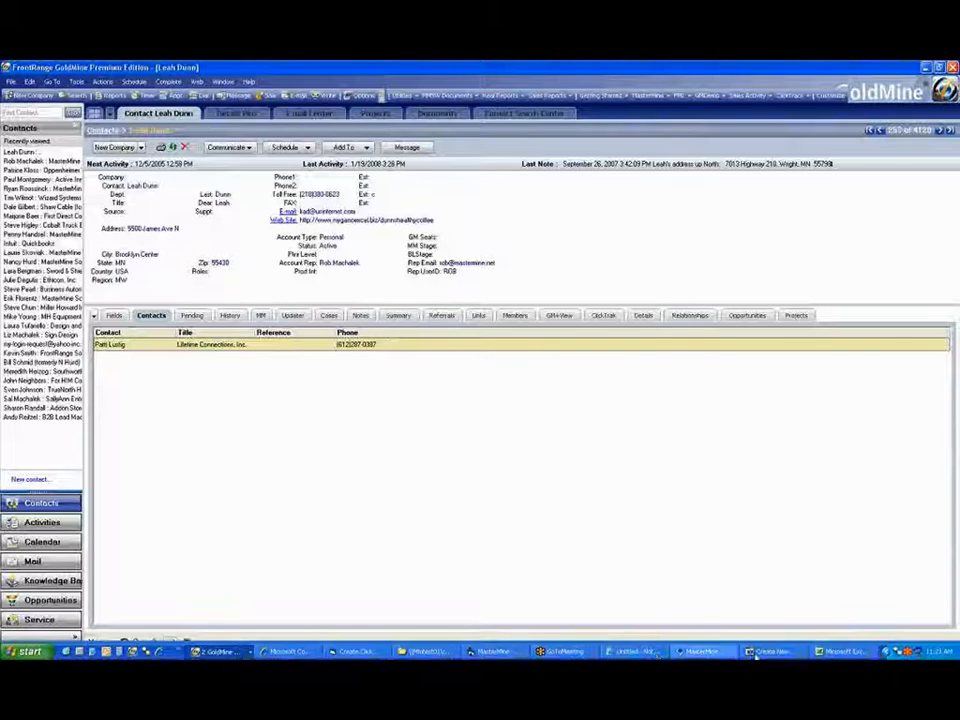
left_click(845, 648)
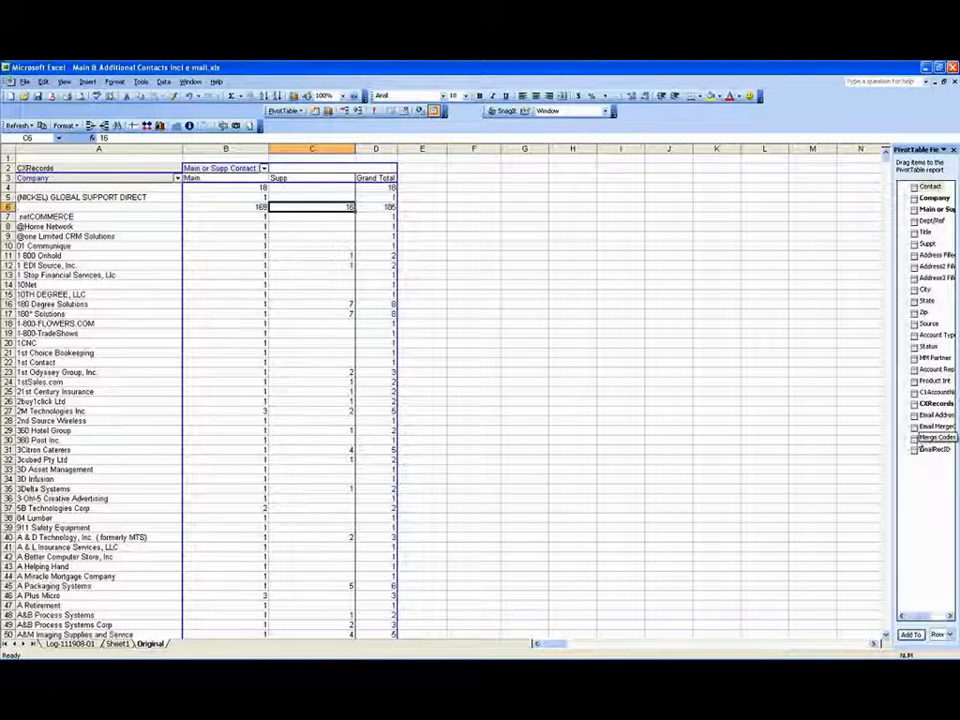
Step: Glance at the Sheet1 contact list, then show the Original sheet's pivot table of 169 Main and 16 Supp
key("ctrl+Page_Up")
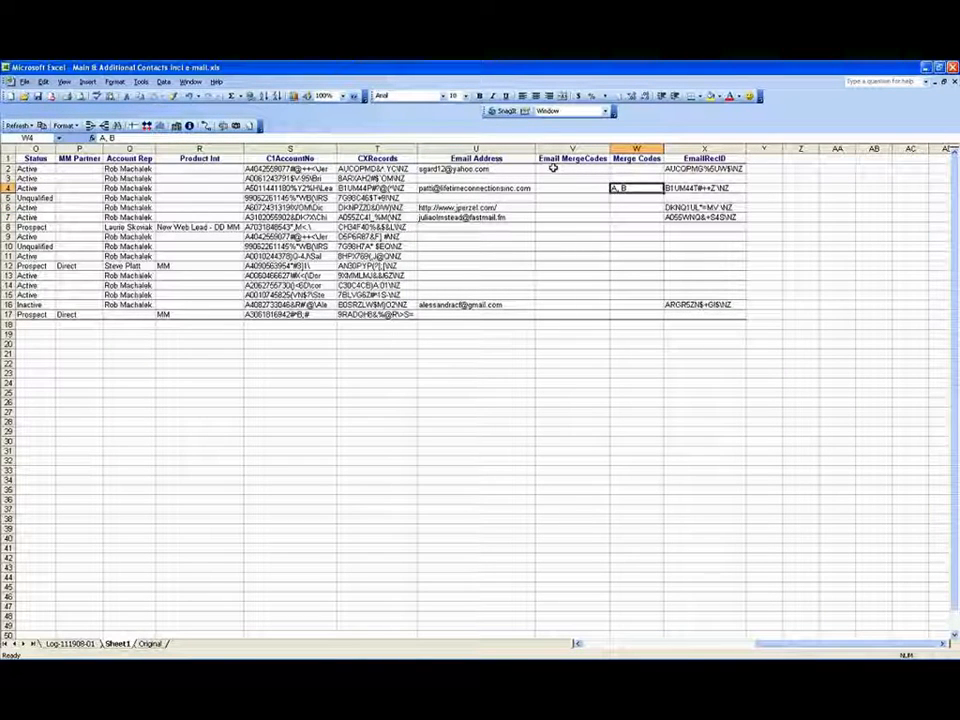
left_click(147, 643)
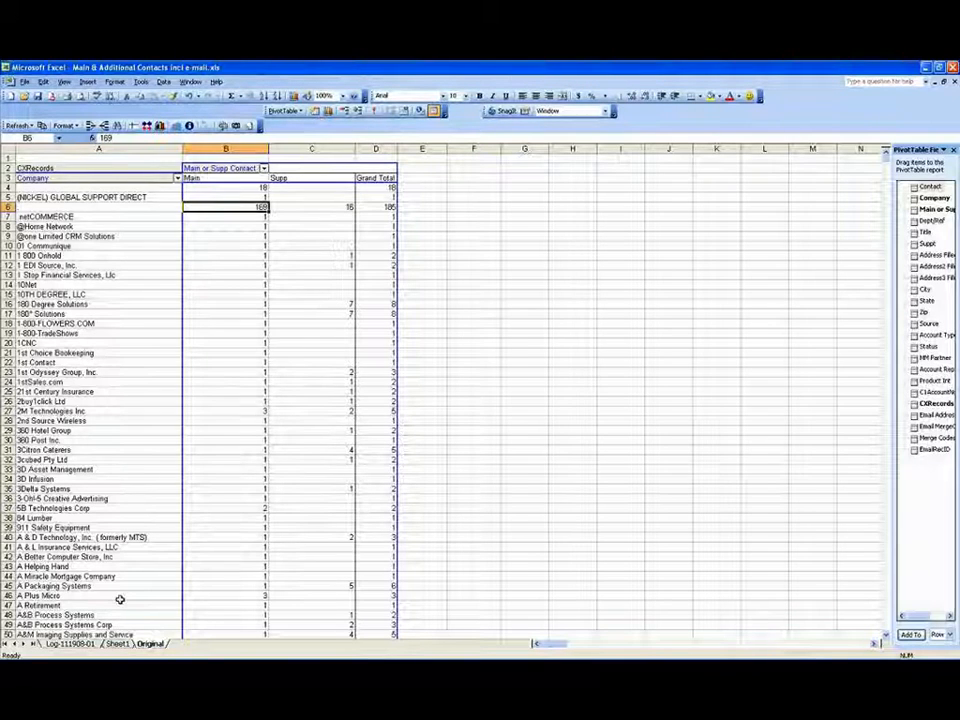
Step: Drill into the 169 main contacts and enter merge code A in row 8's Email MergeCodes cell
double_click(232, 206)
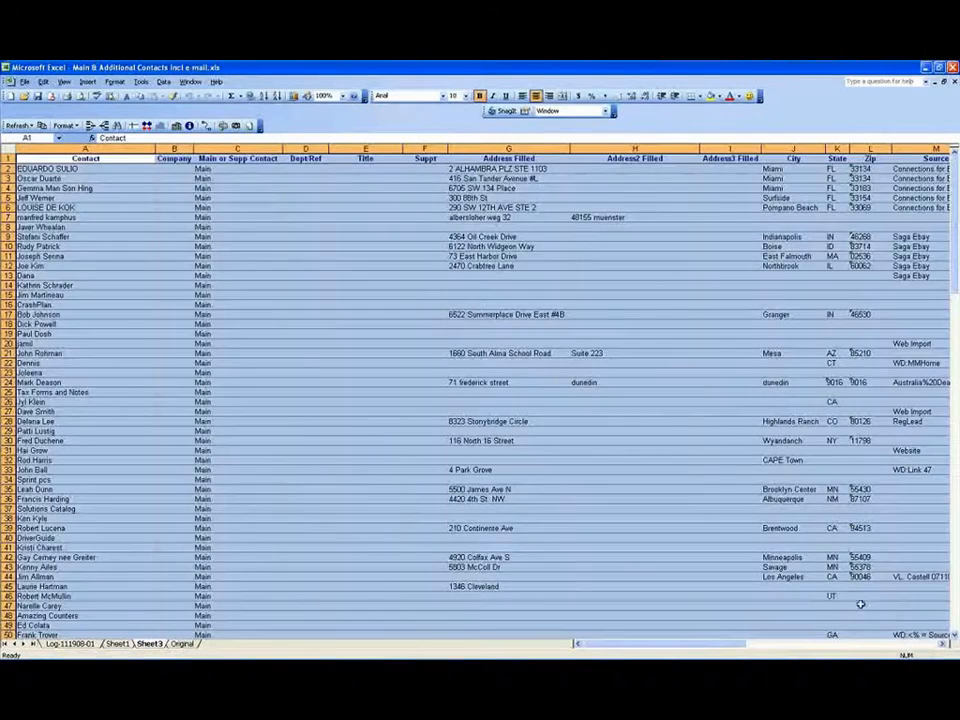
scroll(740, 350, "right", 4)
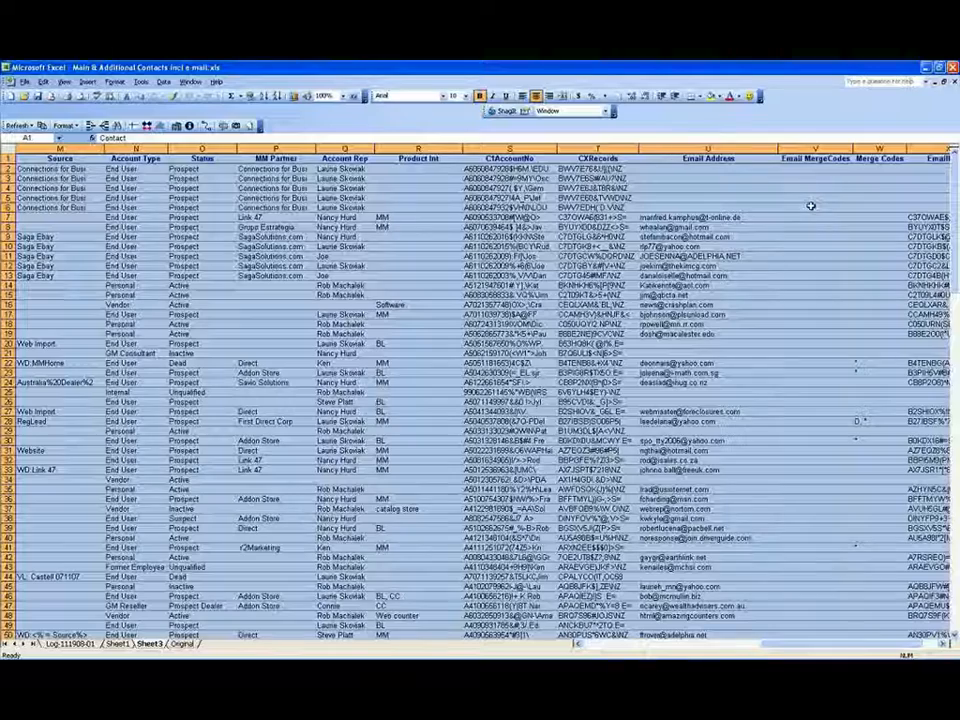
left_click(810, 227)
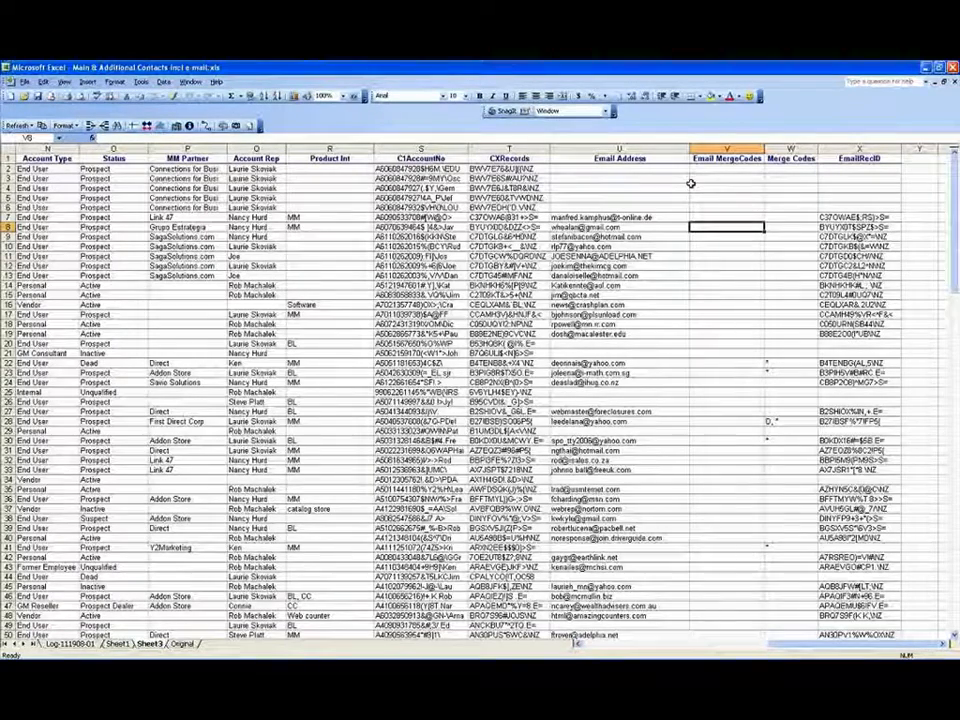
type("A")
key("Return")
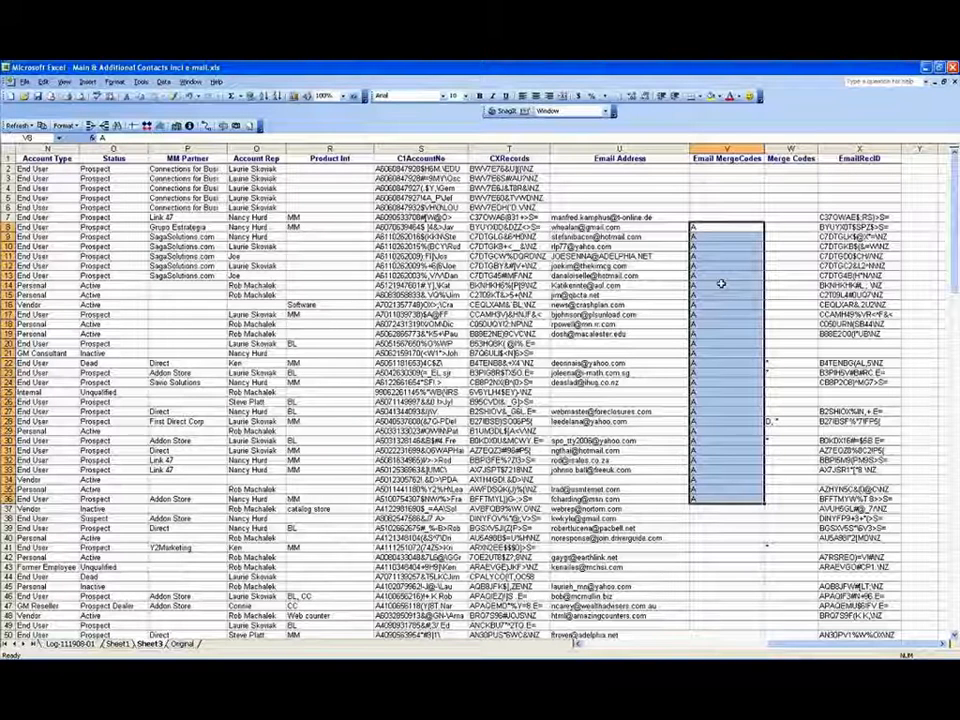
left_click(860, 344)
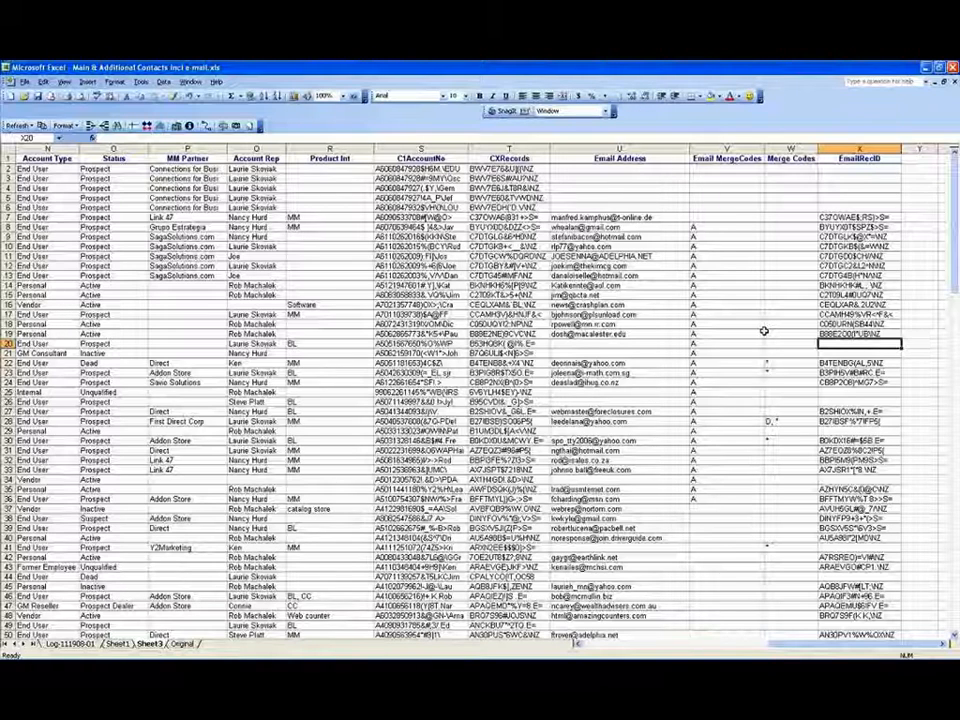
Step: Enter the row-20 contact's missing e-mail address in cell U20
left_click(660, 344)
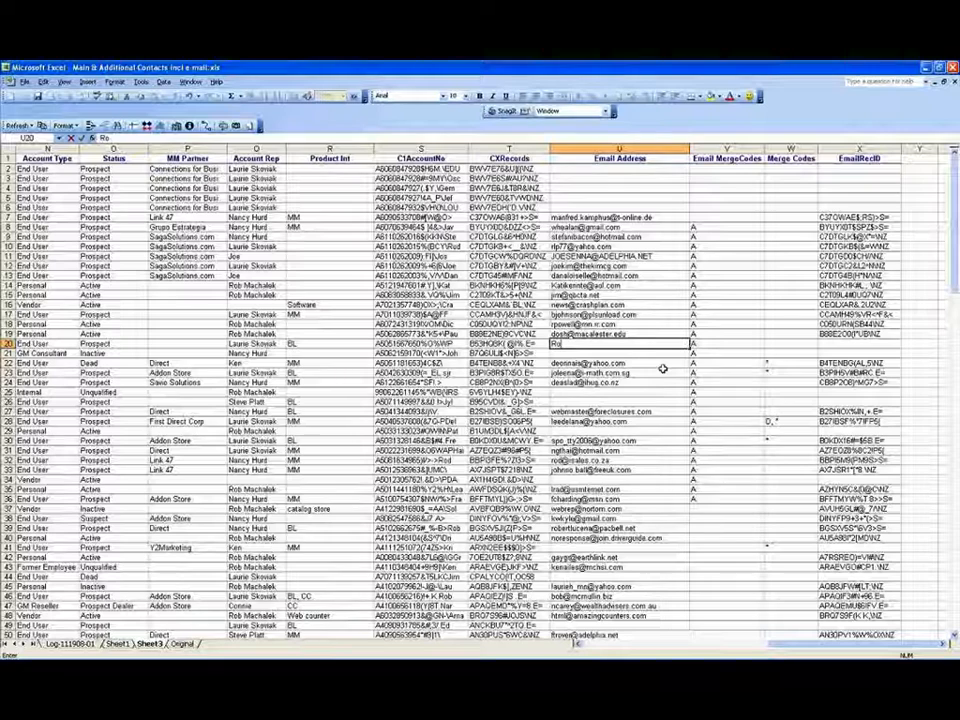
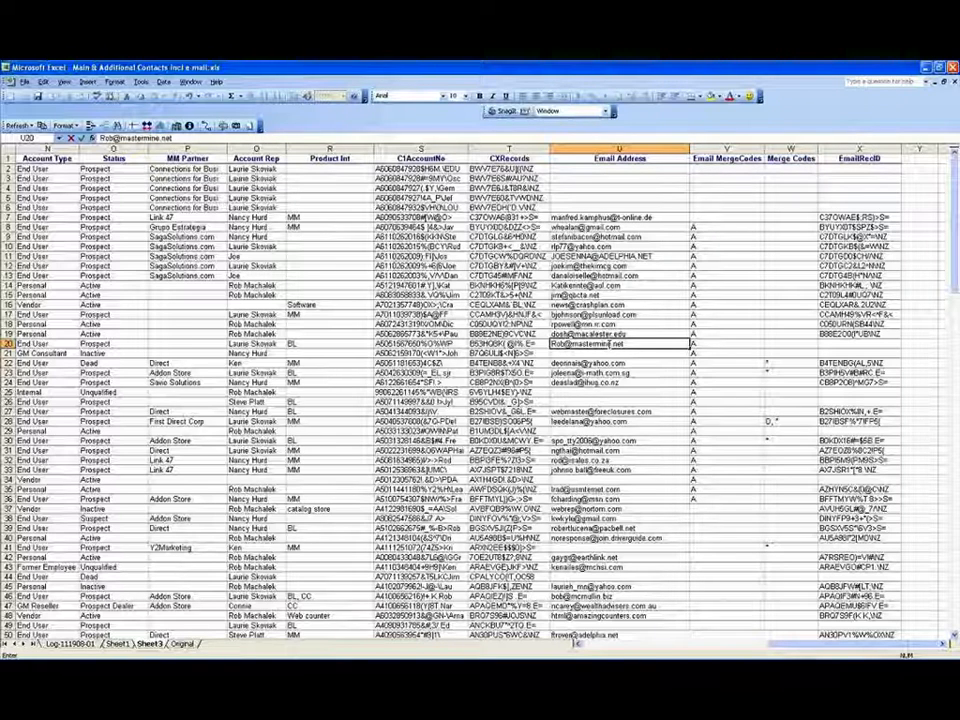
key("Return")
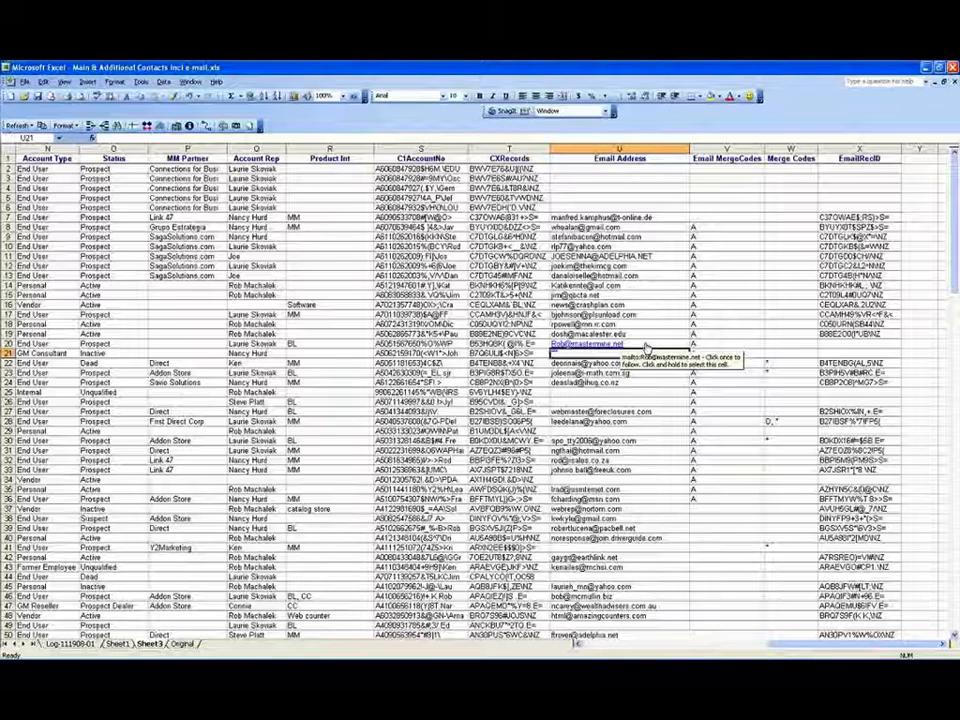
left_click(647, 347)
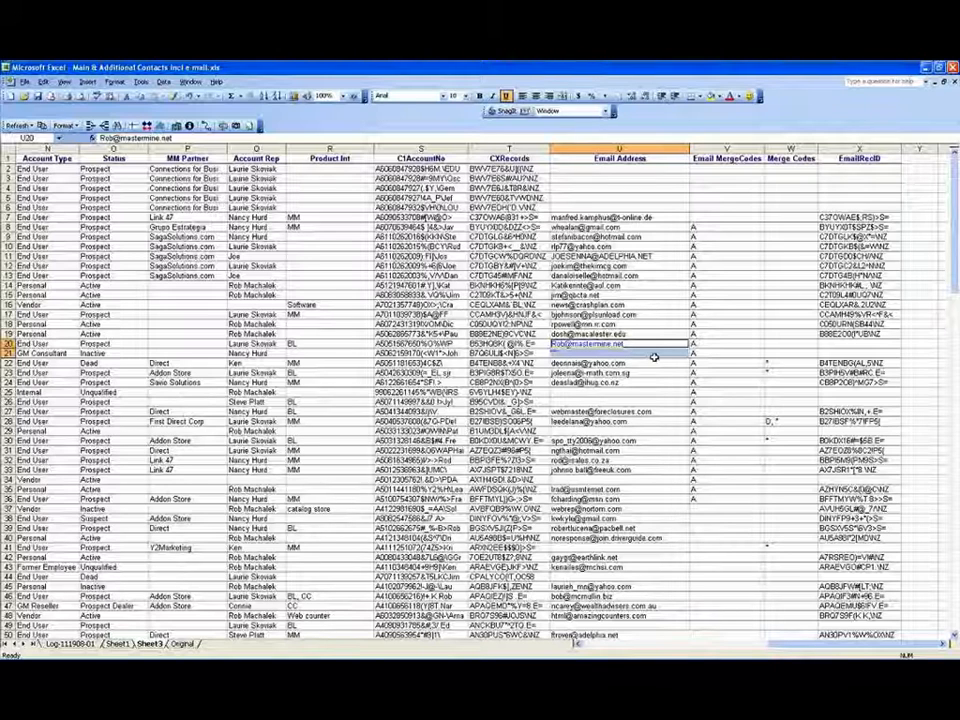
left_click(653, 357)
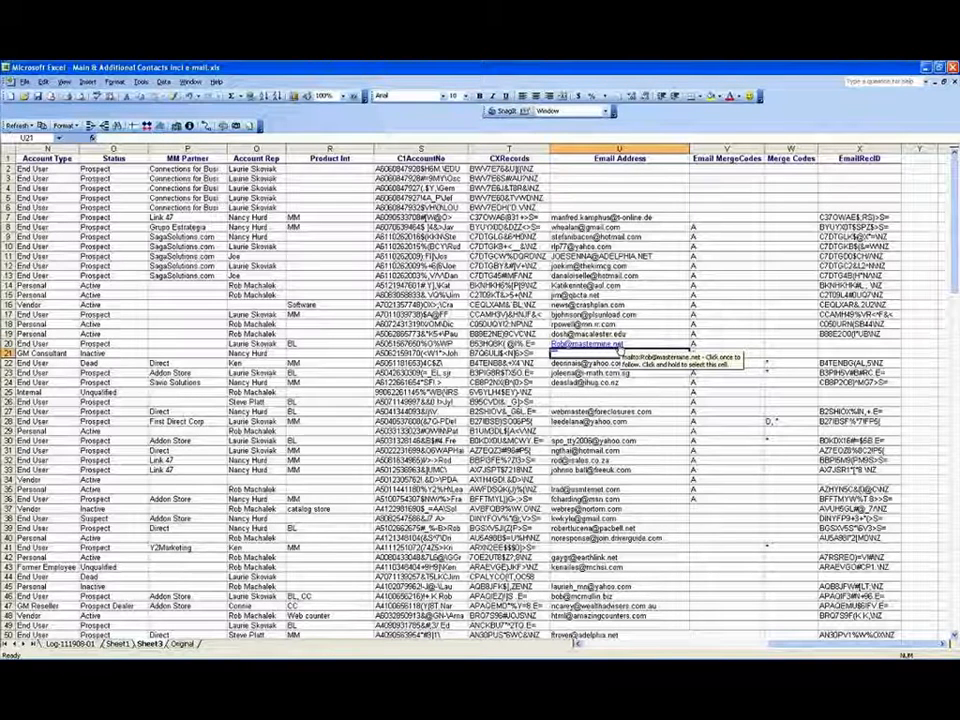
left_click(620, 346)
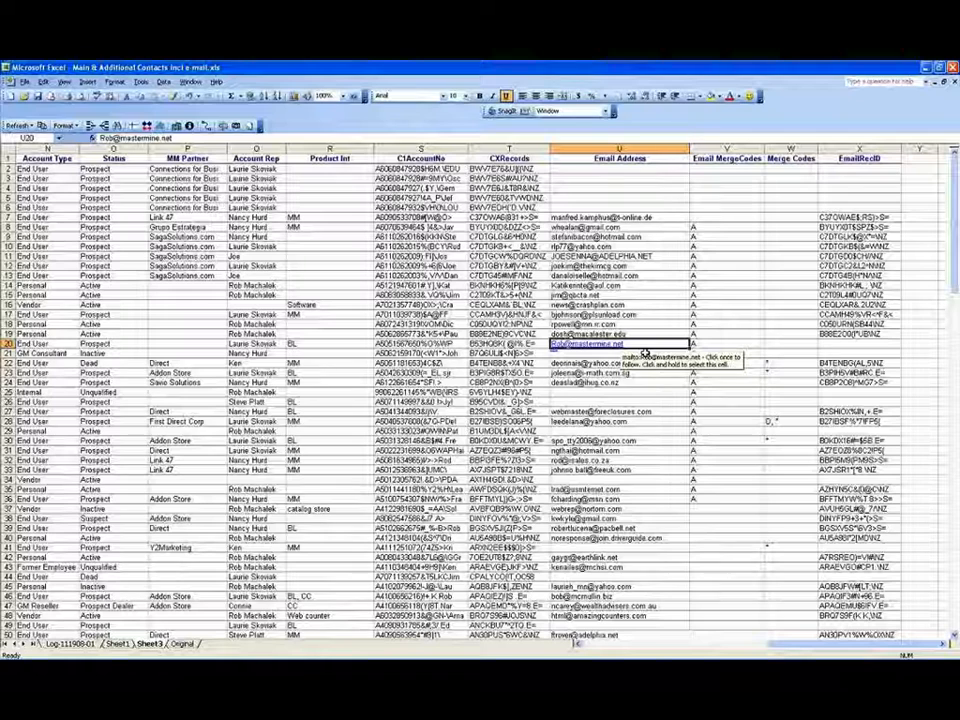
left_click_drag(645, 354, 641, 396)
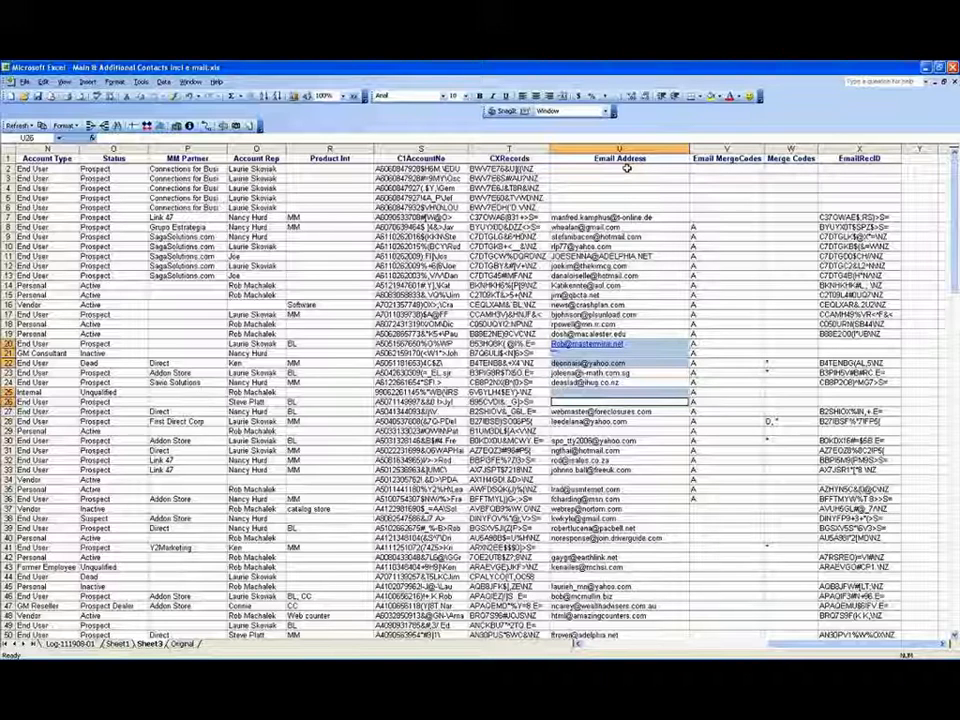
Step: Launch the MM Updater macro from its toolbar button
left_click(206, 125)
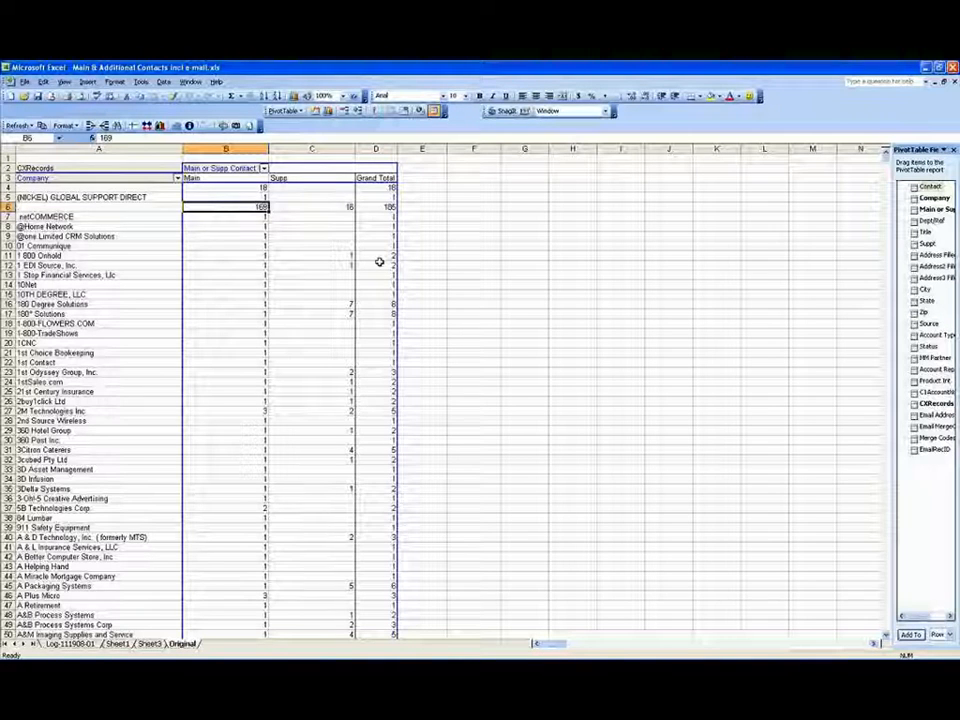
Step: Drill into the 169 Main grand total to generate Sheet4 listing those contacts
double_click(255, 207)
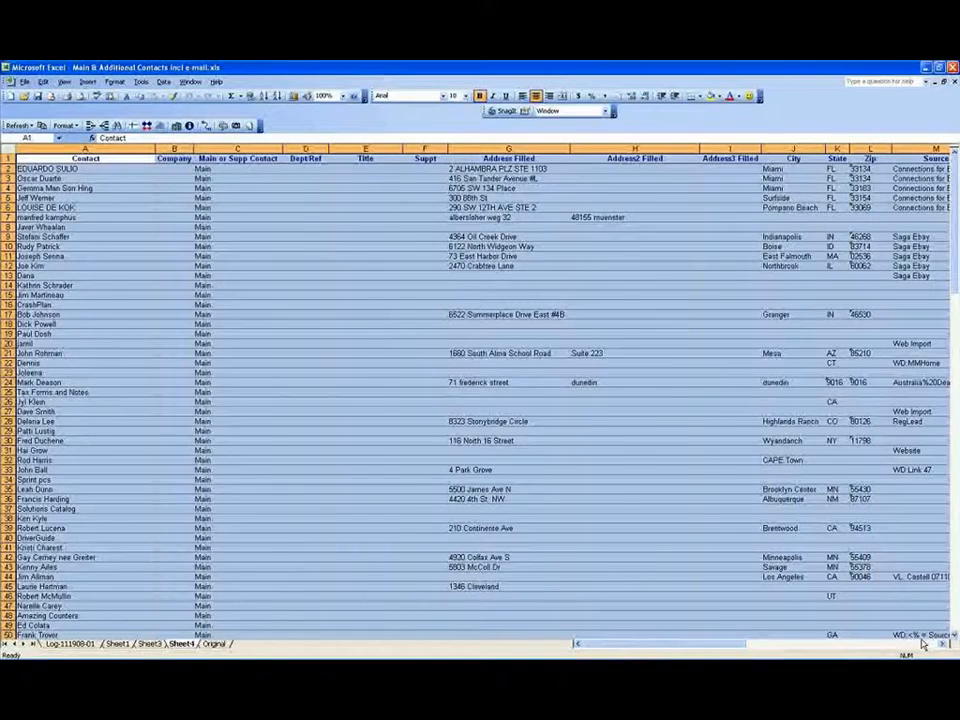
left_click(922, 643)
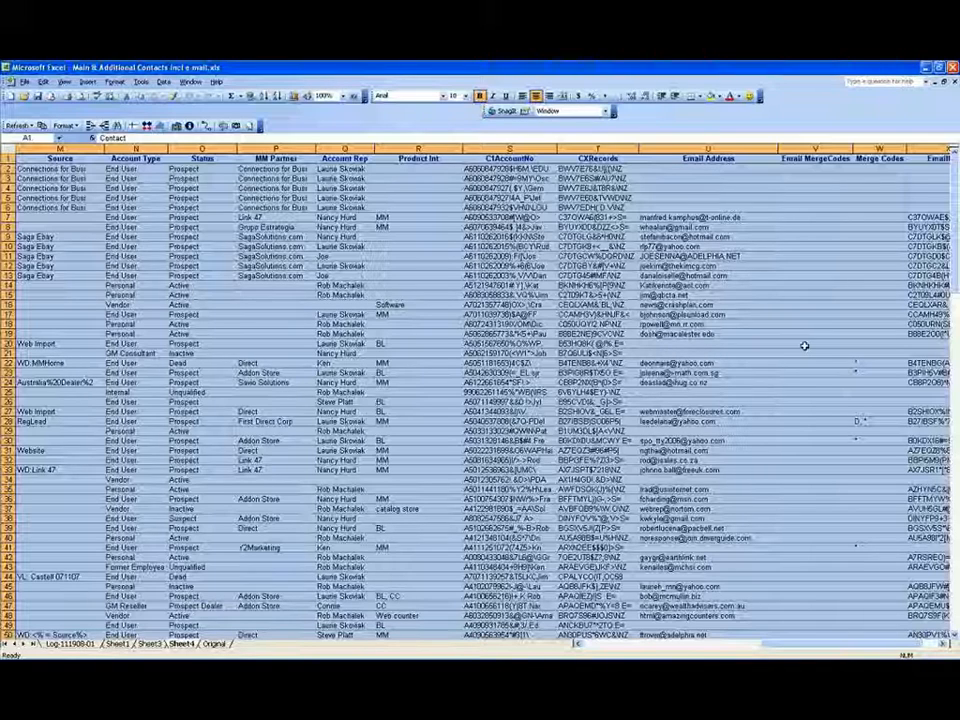
left_click(728, 344)
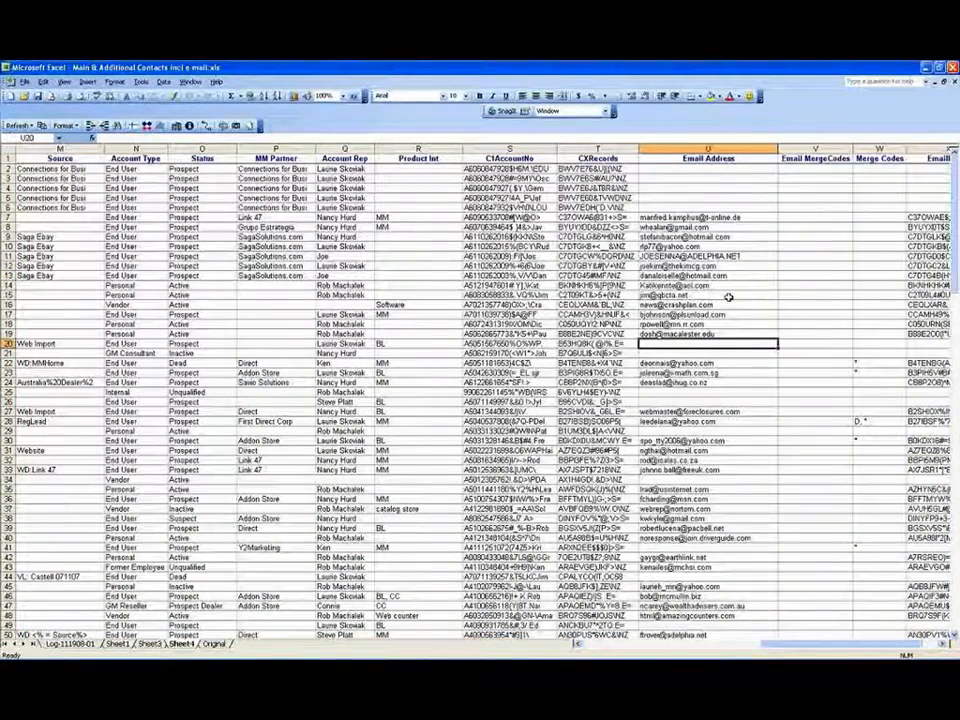
key("ctrl+a")
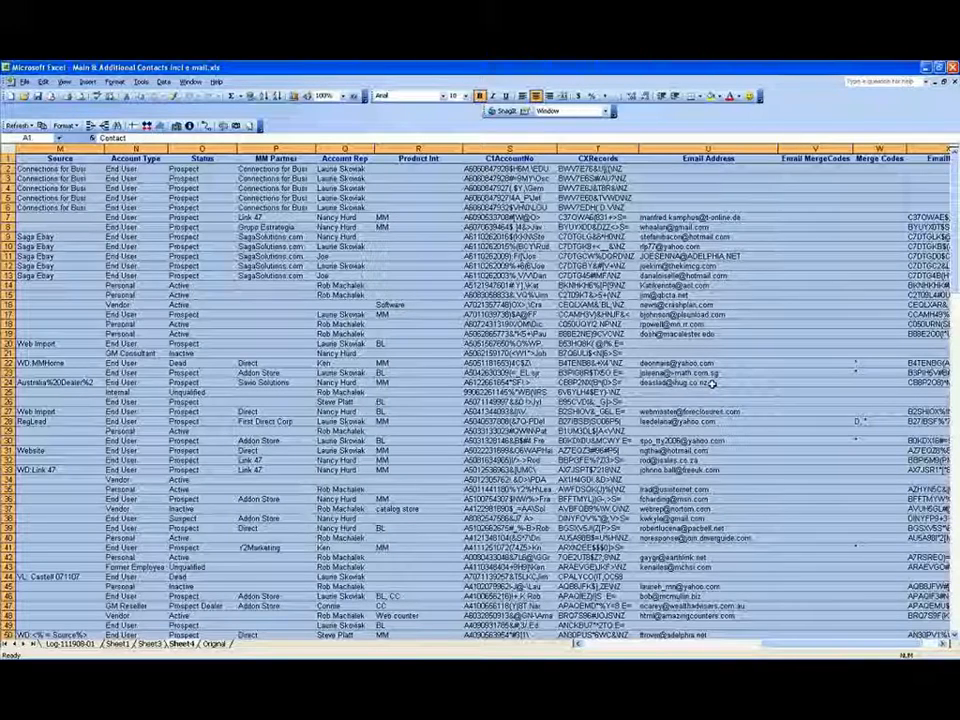
left_click(720, 343)
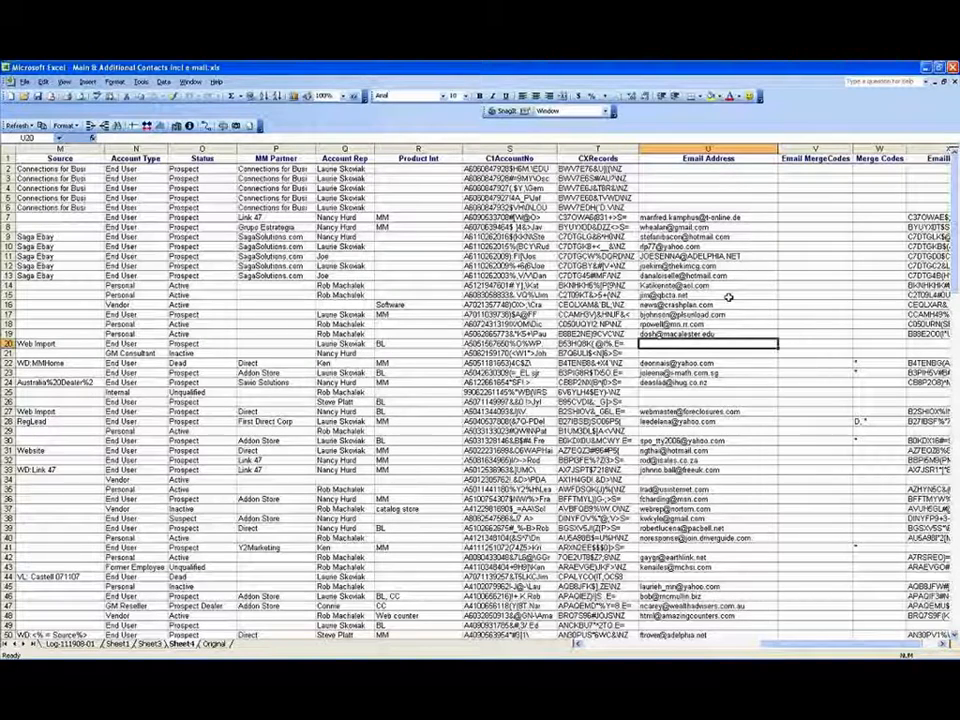
key("Right")
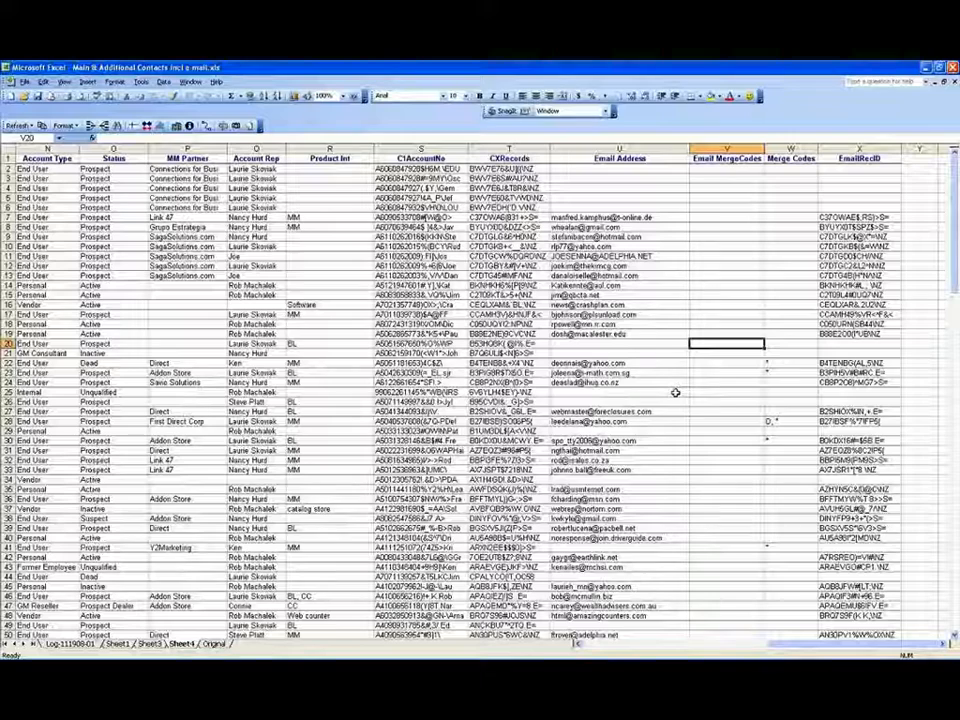
Step: Go back to the Original sheet's pivot table counting 169 Main and 16 Supp contacts
left_click(207, 645)
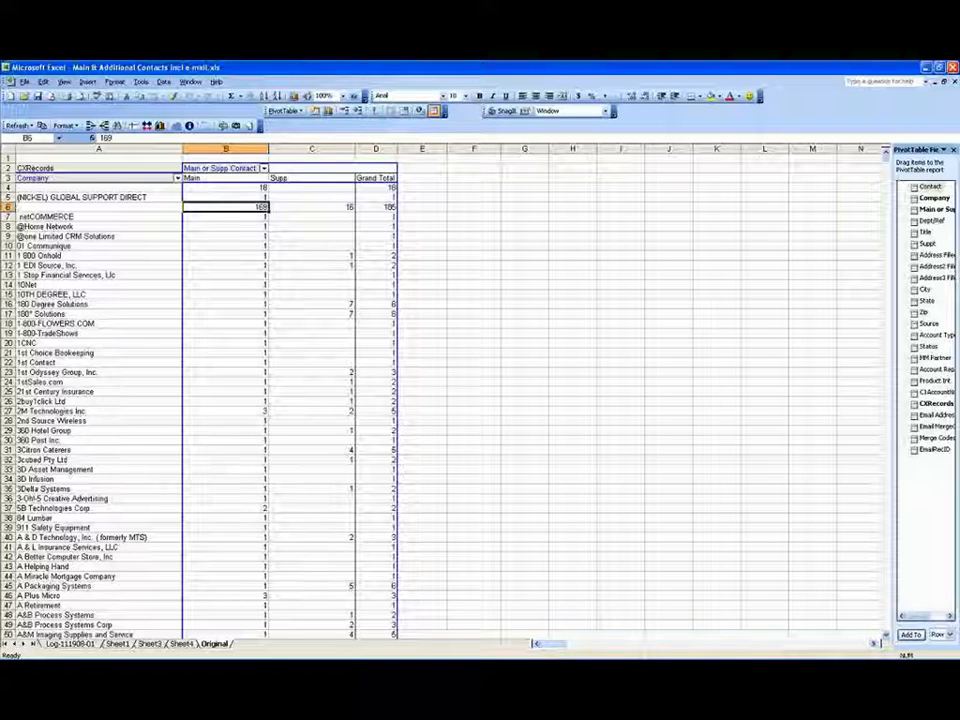
mouse_move(738, 648)
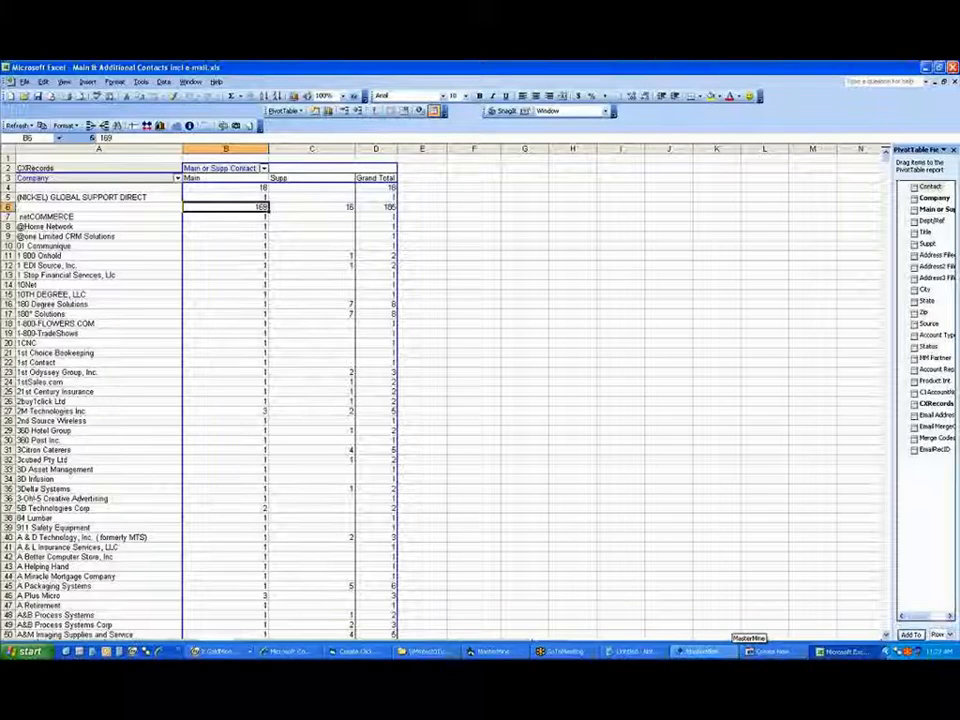